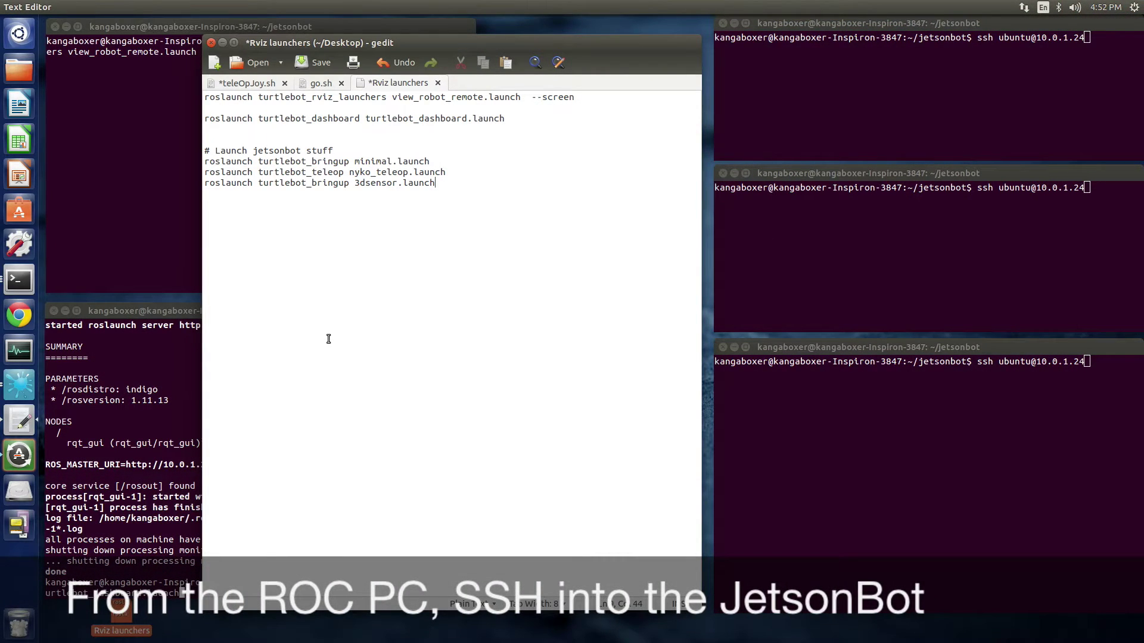
Add an empty line after the 'roslaunch turtlebot_bringup 3dsensor.launch' line in the gedit notes.
{"action": "key", "text": "Return"}
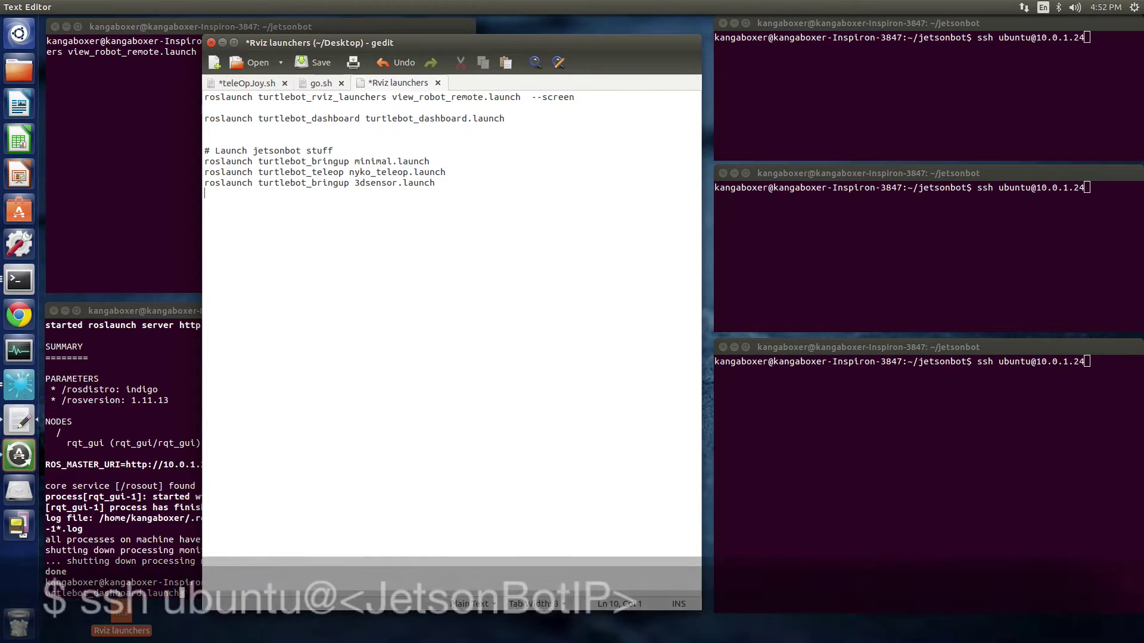
SSH into the JetsonBot, enter ~/jetsonbot, and type 'roslaunch turtlebot_bringup minimal.launch'.
{"action": "left_click", "coordinate": [1073, 98]}
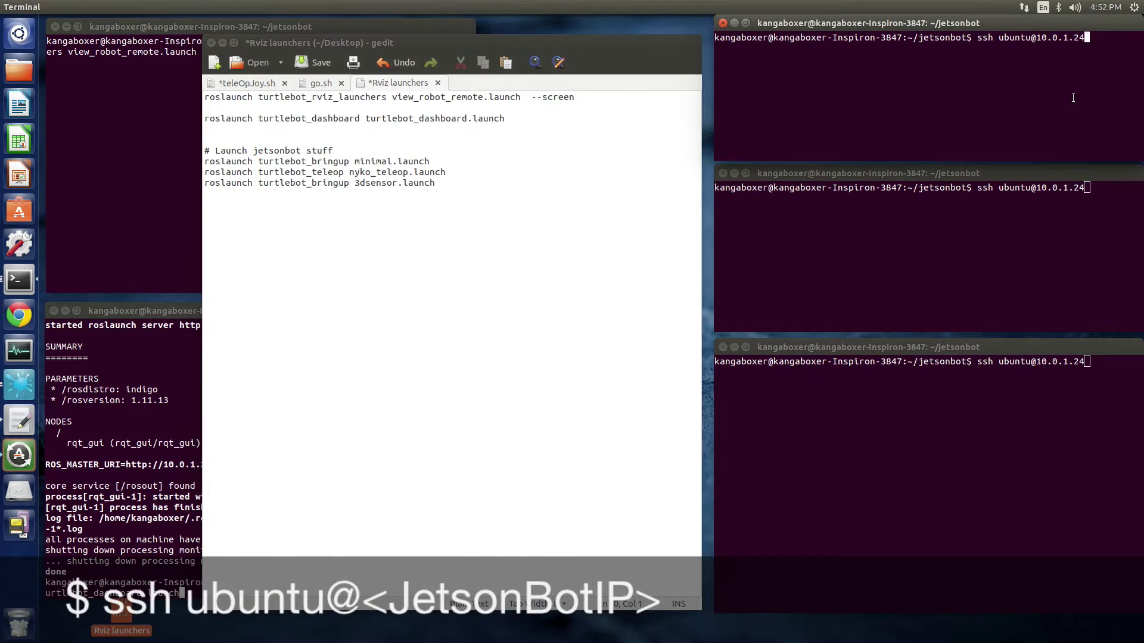
{"action": "key", "text": "Return"}
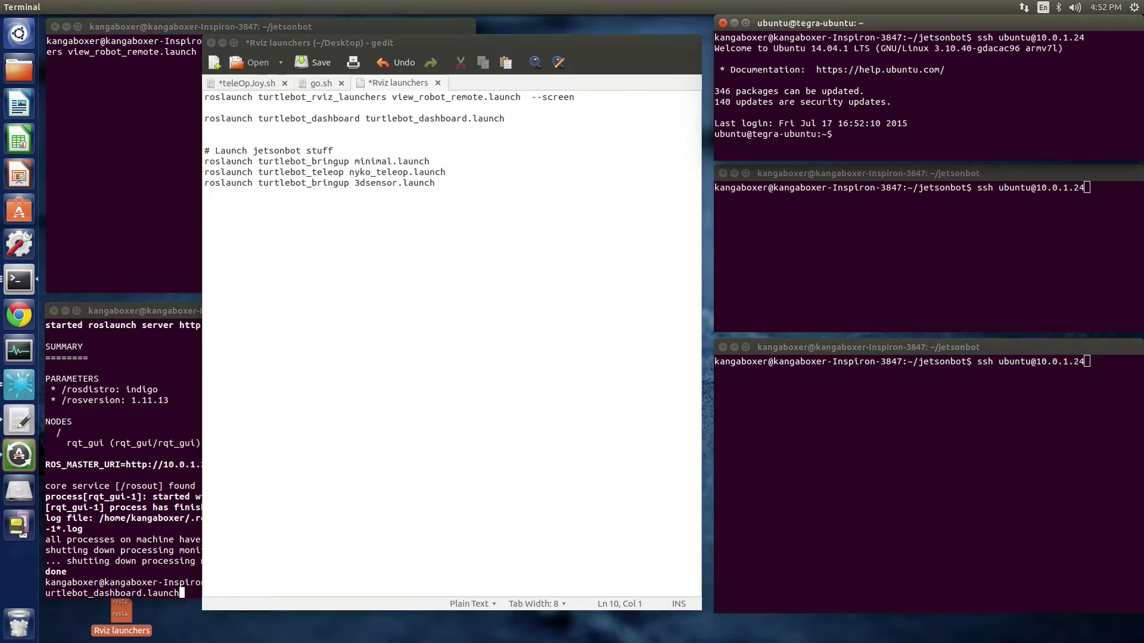
{"action": "type", "text": "cd "}
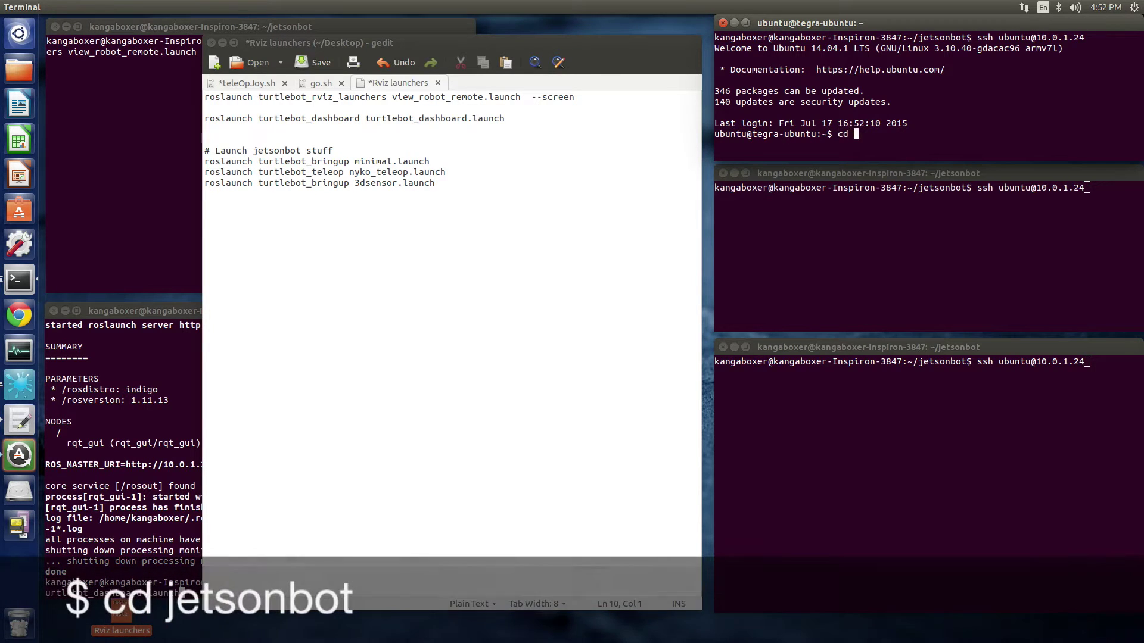
{"action": "type", "text": "jetsonbot"}
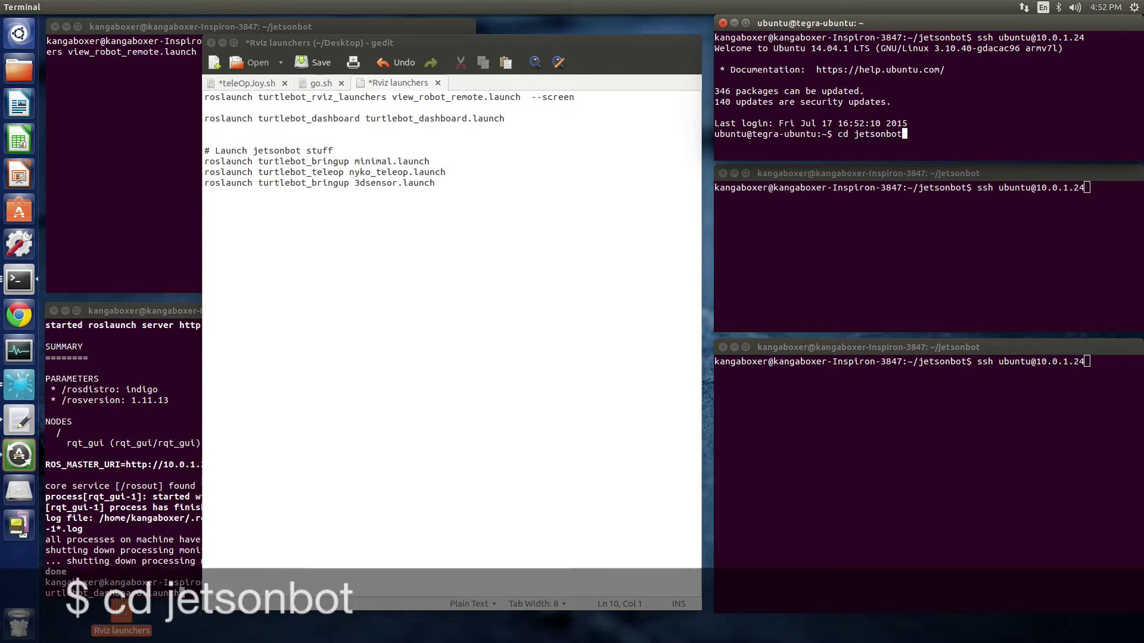
{"action": "key", "text": "Return"}
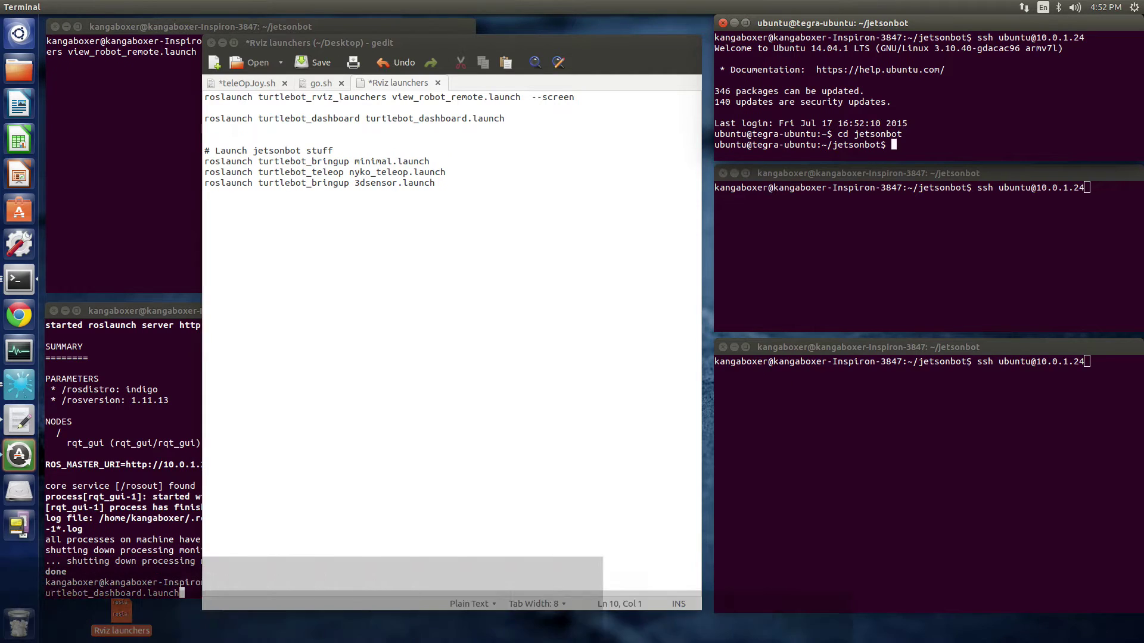
{"action": "type", "text": "roslaunch"}
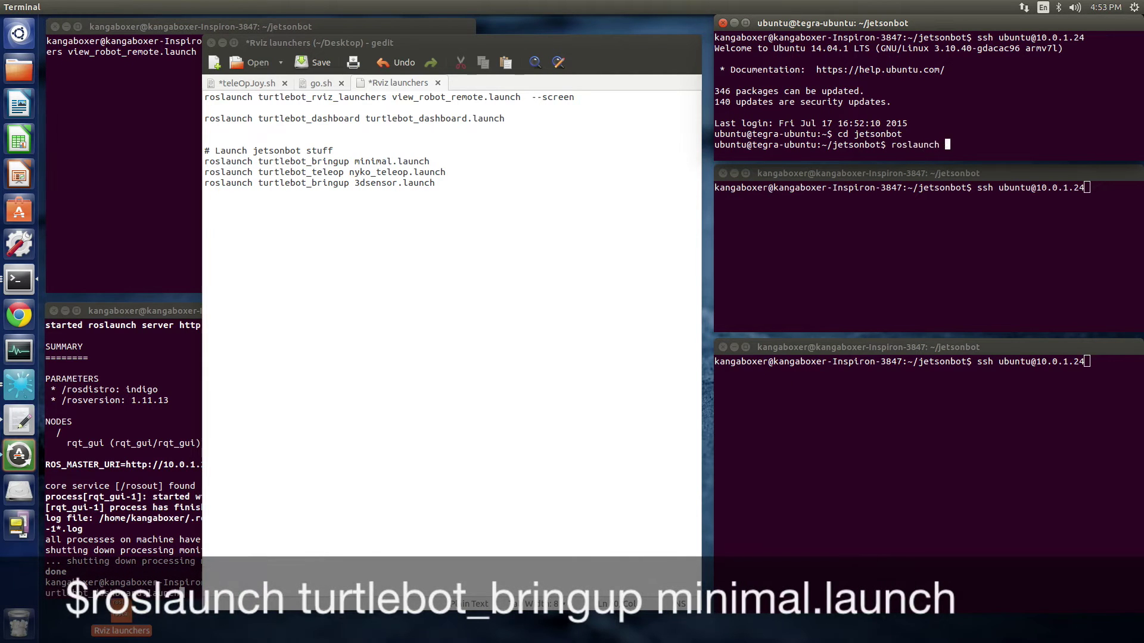
{"action": "type", "text": " turtlebot_bringup minimal.la"}
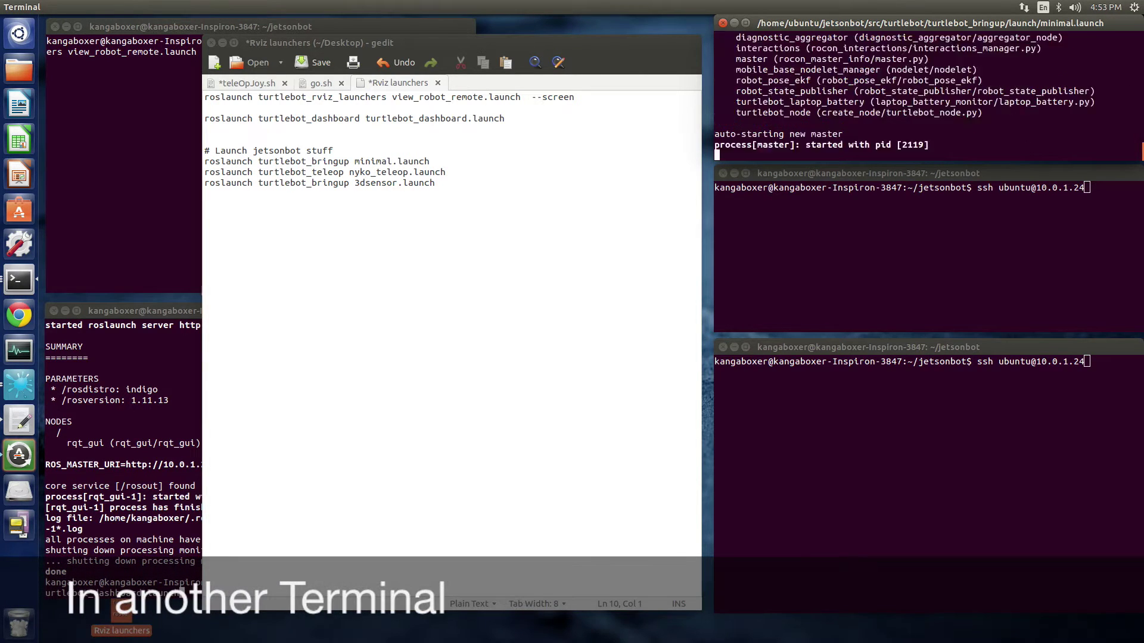
SSH into the JetsonBot again and run 'roslaunch turtlebot_teleop nyko_teleop.launch' from ~/jetsonbot.
{"action": "left_click", "coordinate": [1039, 209]}
{"action": "key", "text": "Return"}
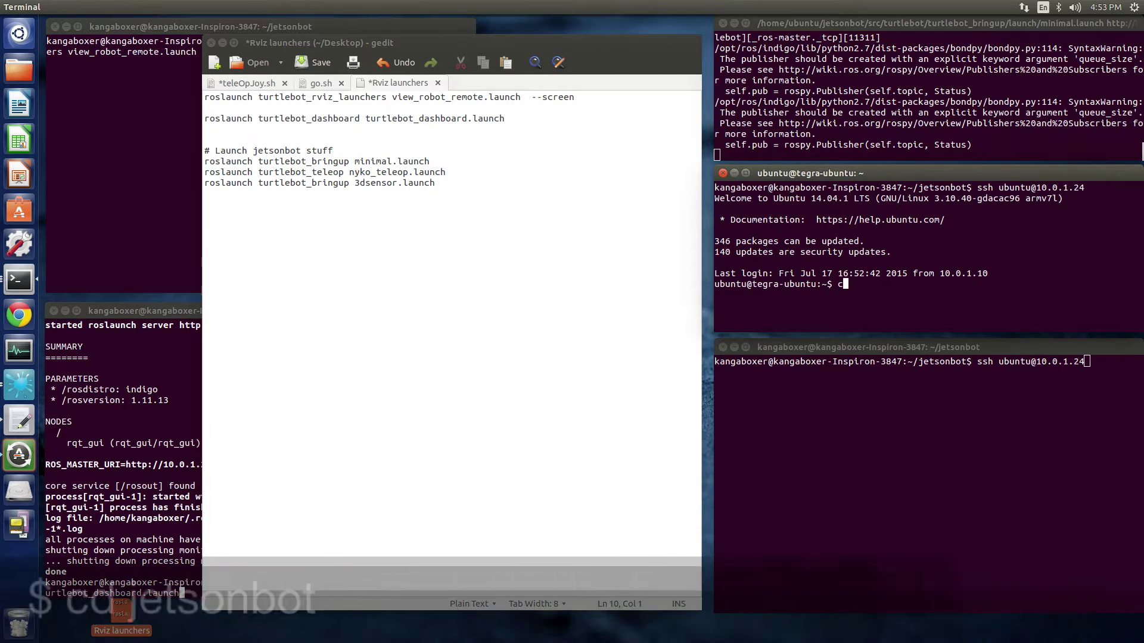
{"action": "type", "text": "cd jetso"}
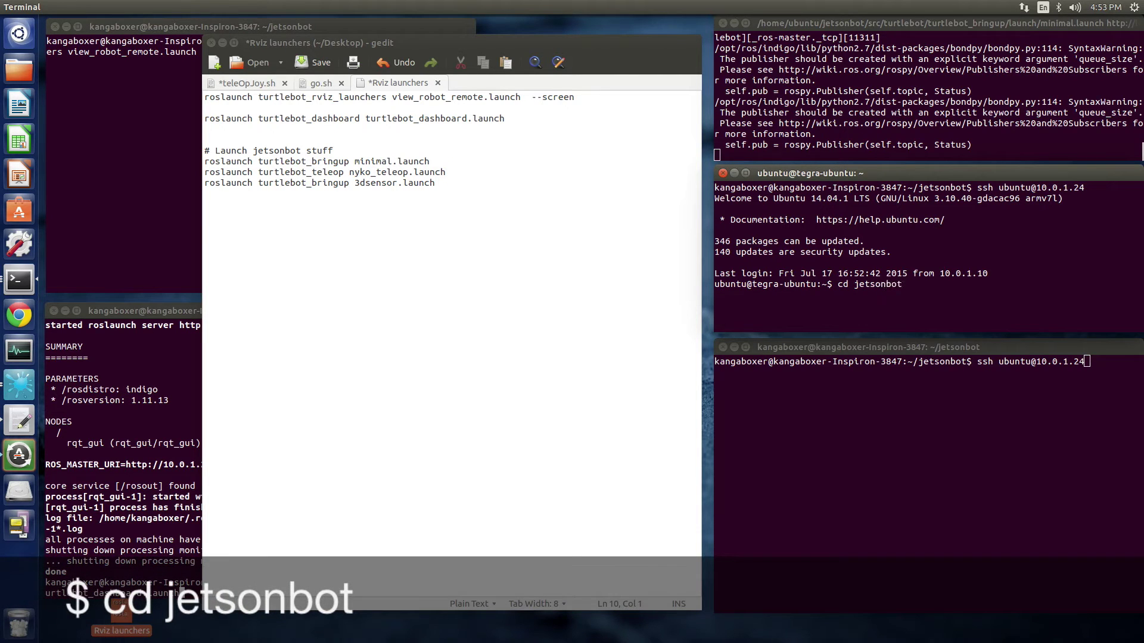
{"action": "type", "text": "nbot"}
{"action": "key", "text": "Return"}
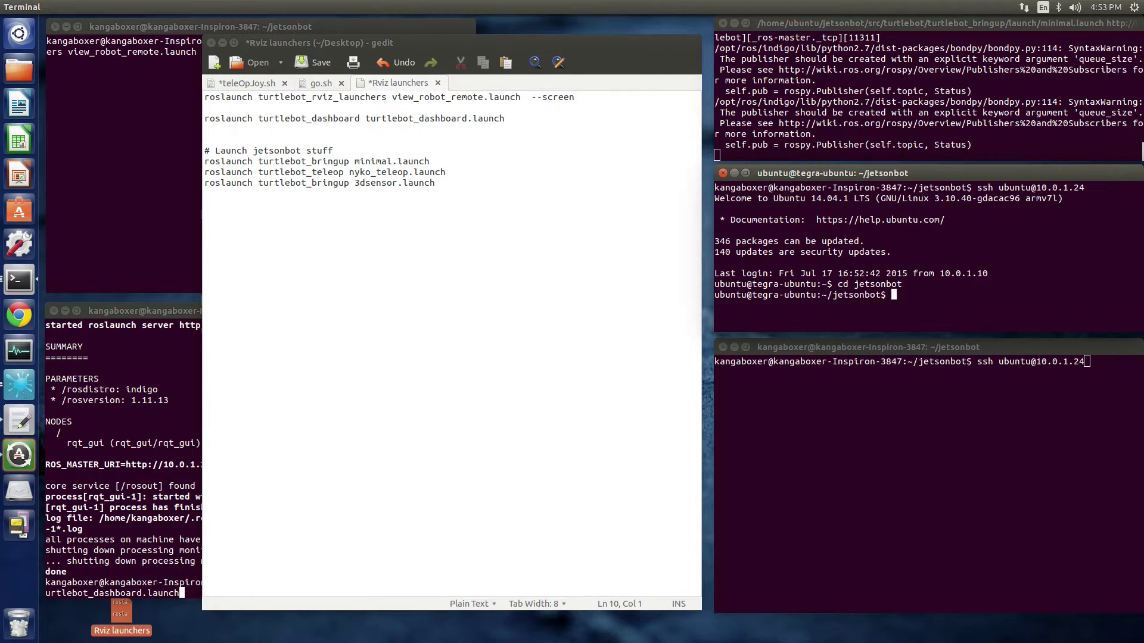
{"action": "type", "text": "roslaunch turtlebot_teleop"}
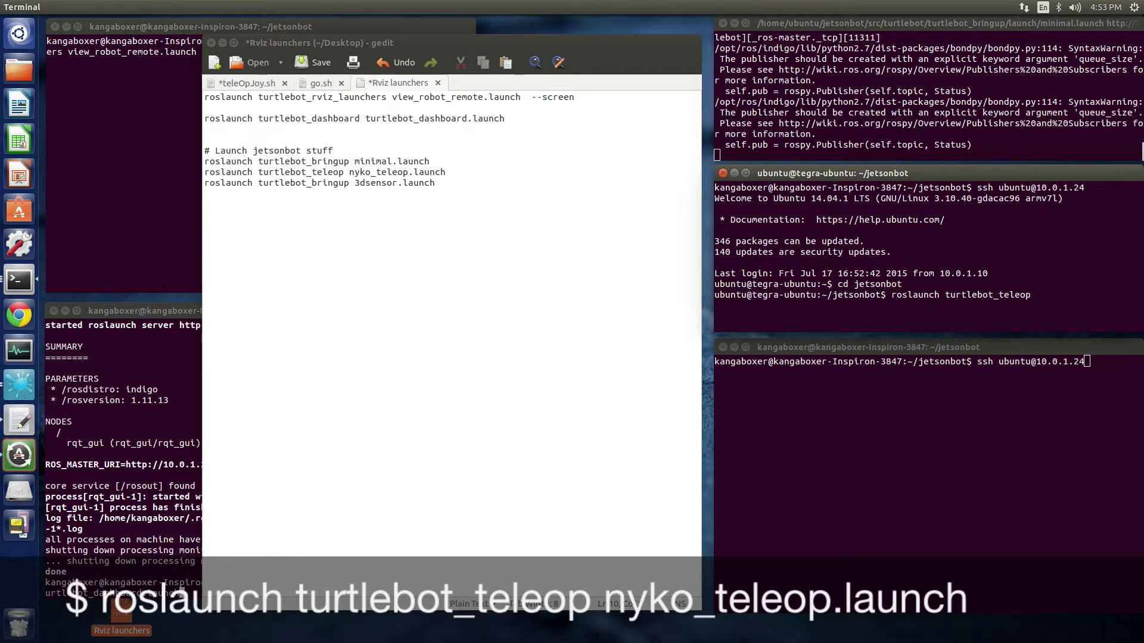
{"action": "type", "text": "o_teleop.launch"}
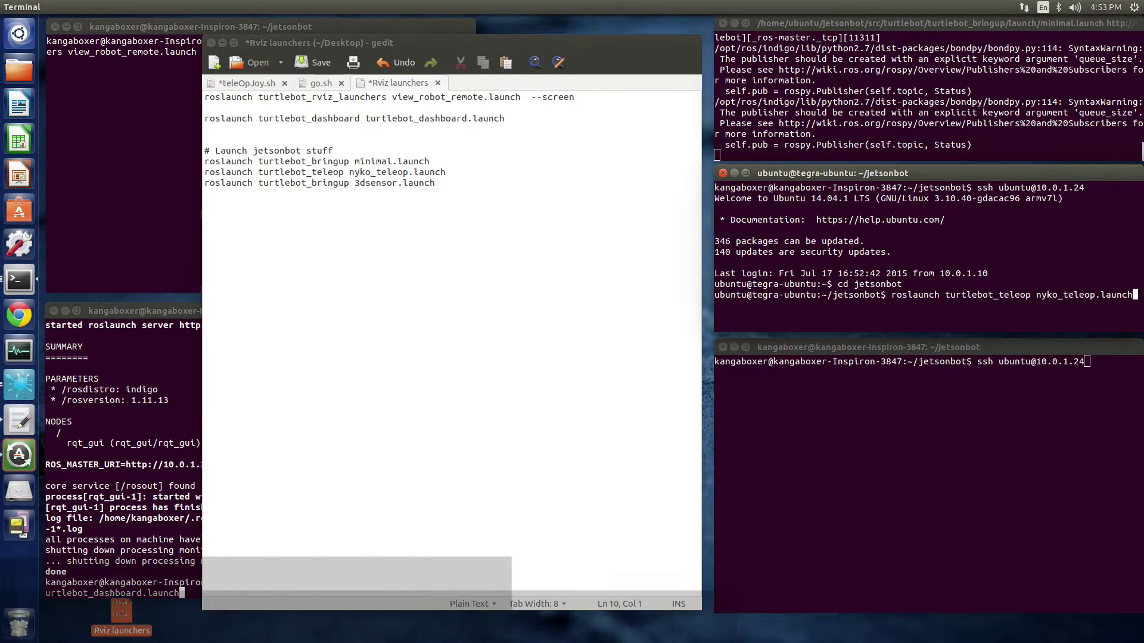
{"action": "key", "text": "Return"}
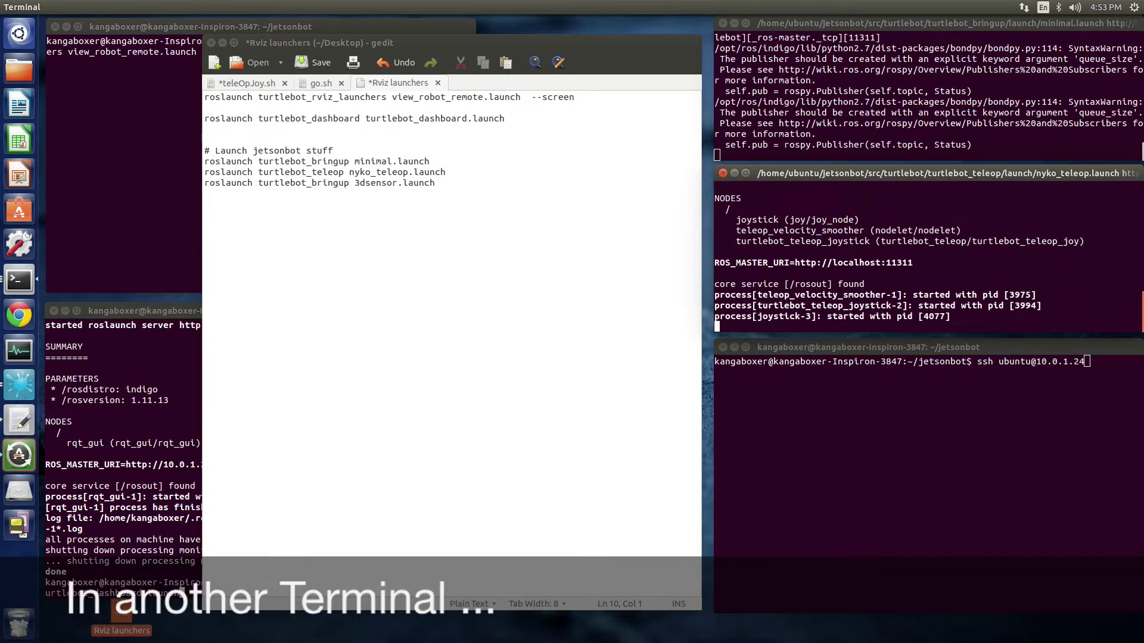
{"action": "left_click", "coordinate": [1087, 361]}
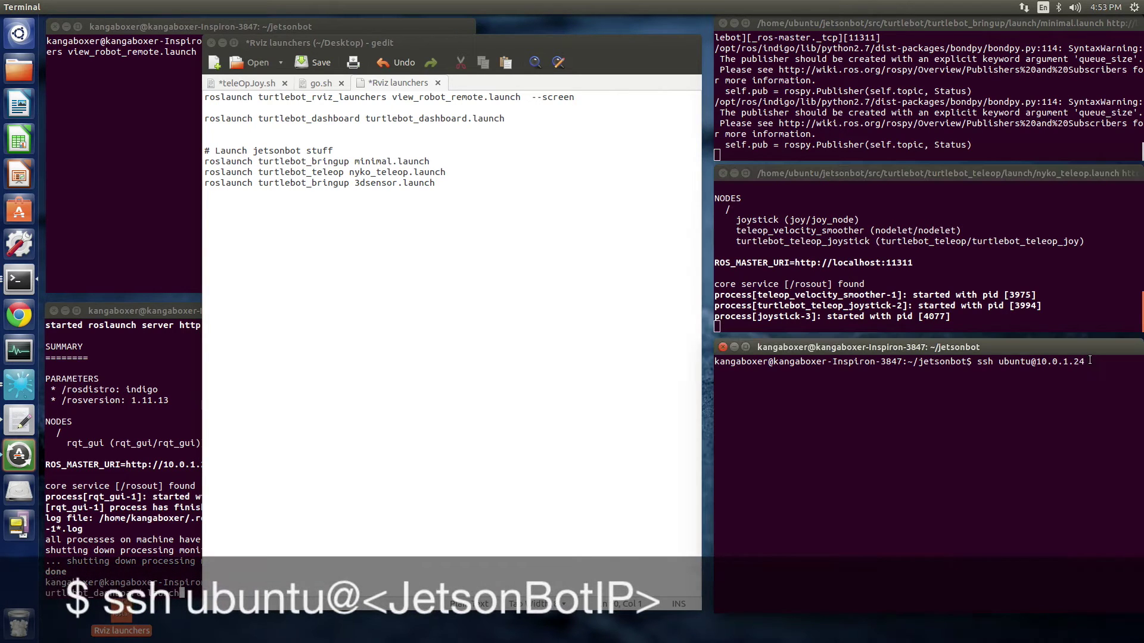
Open a third JetsonBot SSH session and run 'roslaunch turtlebot_bringup 3dsensor.launch'.
{"action": "key", "text": "Return"}
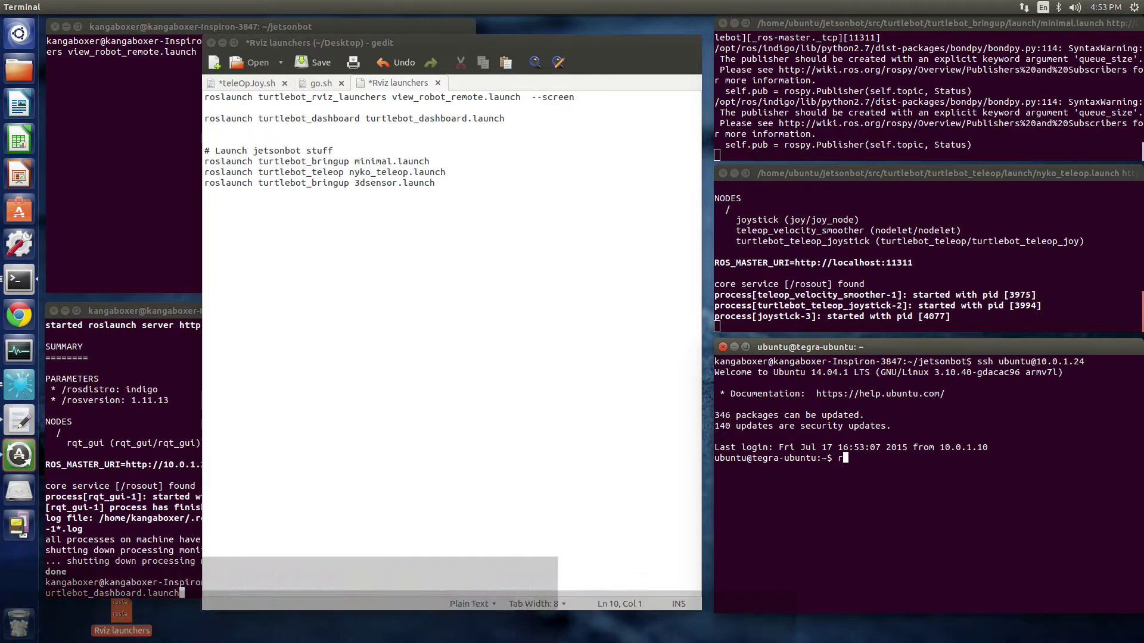
{"action": "type", "text": "roslau"}
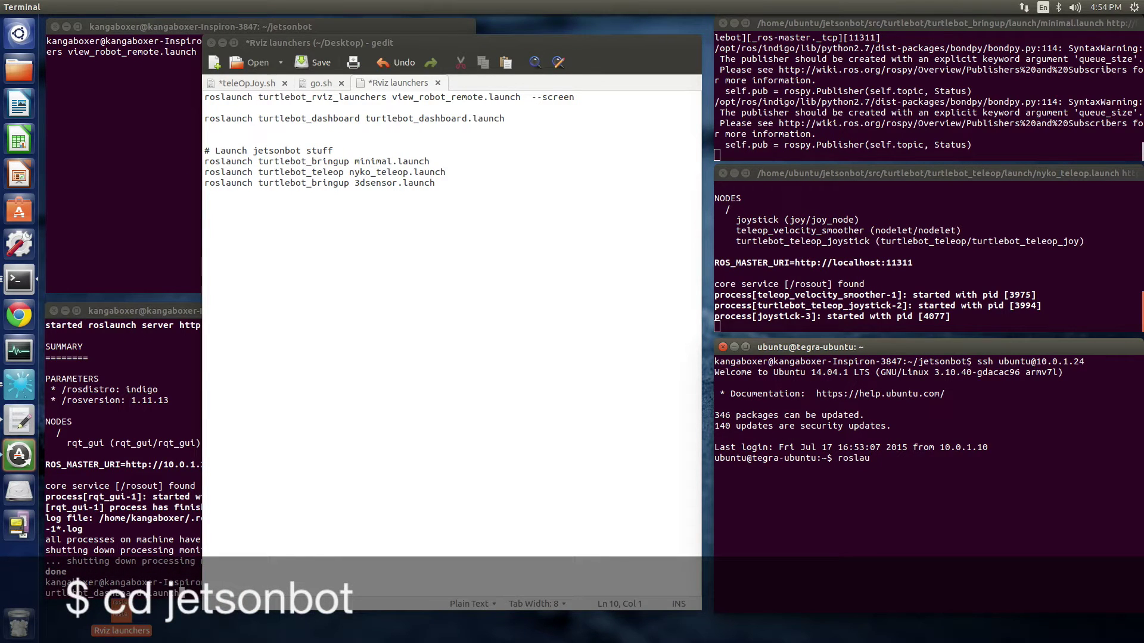
{"action": "type", "text": "nch"}
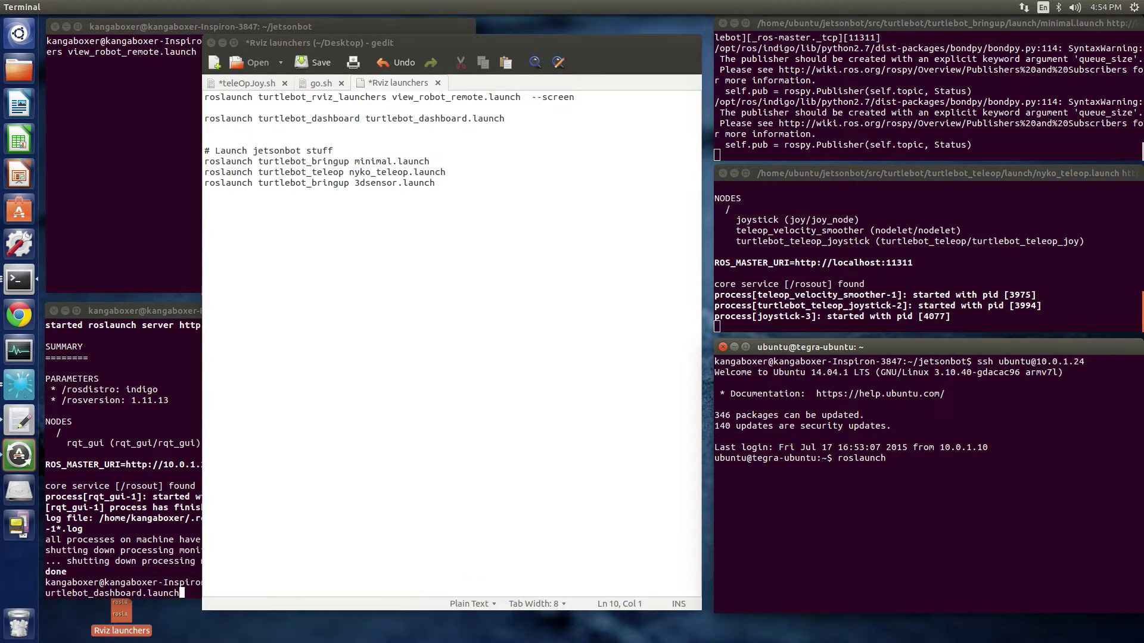
{"action": "type", "text": " turtlebot_bringup 3dsensor.launch"}
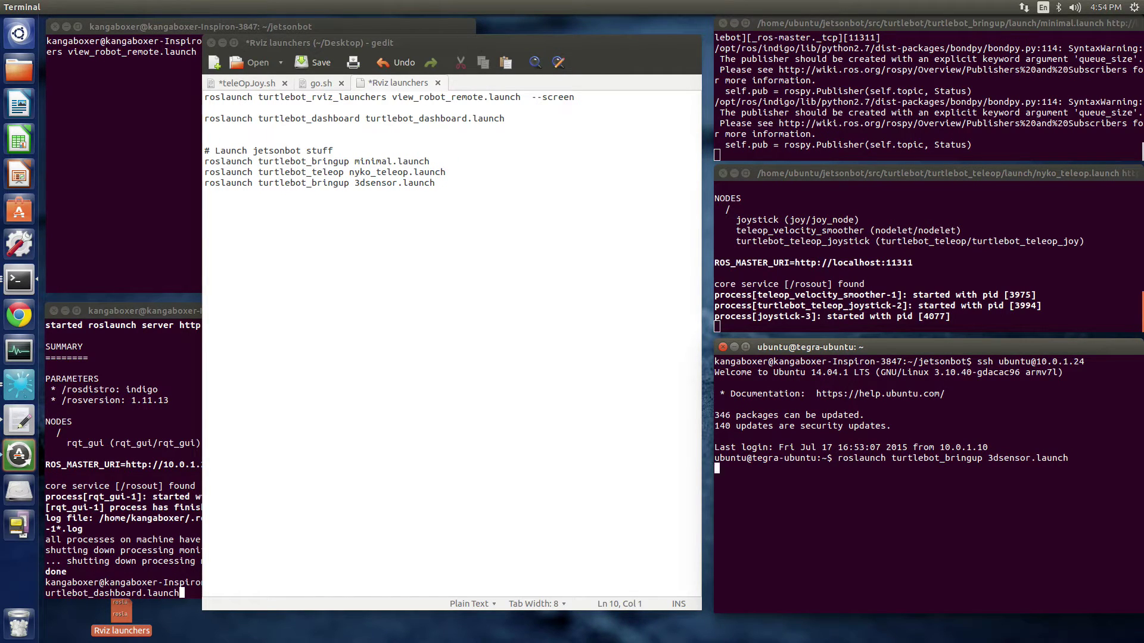
{"action": "key", "text": "Return"}
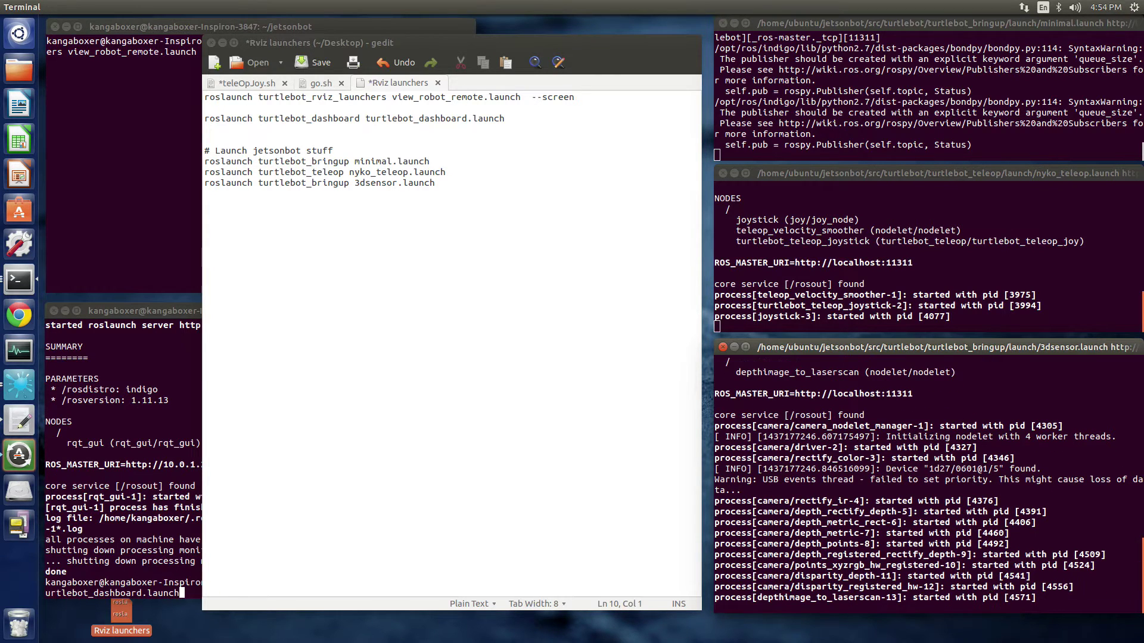
{"action": "left_click", "coordinate": [147, 191]}
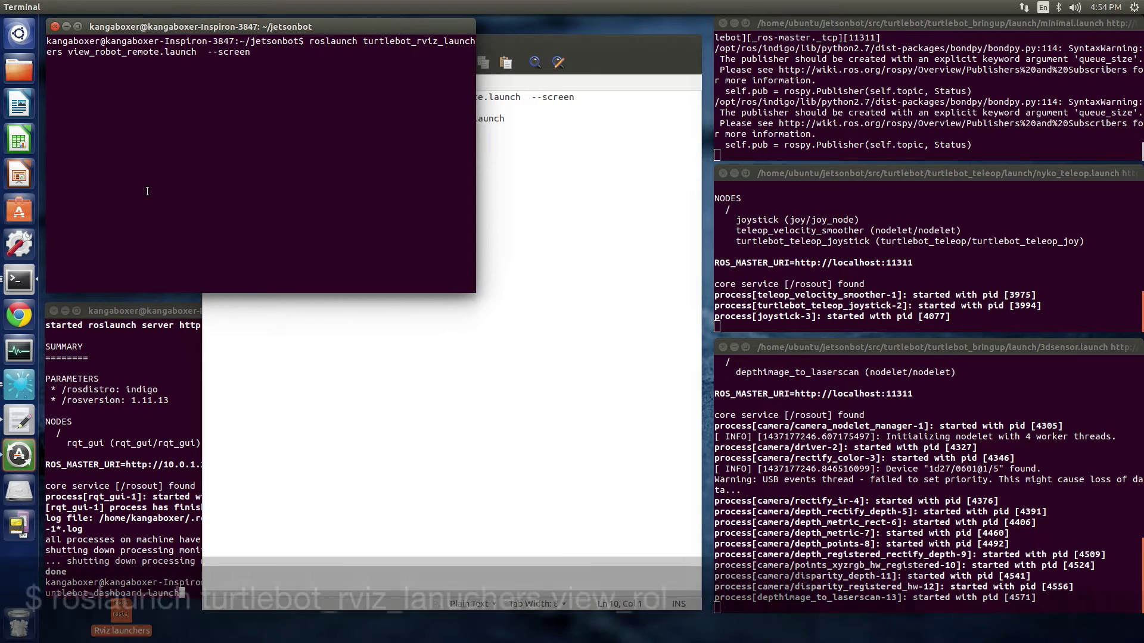
Run 'roslaunch turtlebot_rviz_launchers view_robot_remote.launch --screen' to open RViz with the robot model.
{"action": "key", "text": "Return"}
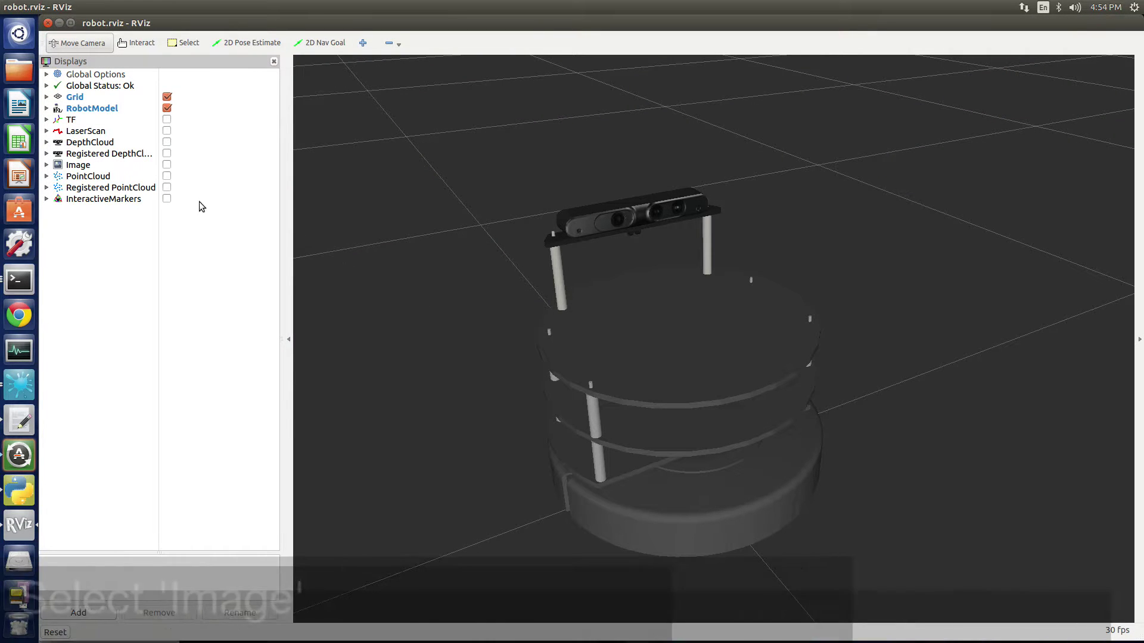
Enable the Image display and float the camera feed in an enlarged window over the 3-D view.
{"action": "left_click", "coordinate": [167, 165]}
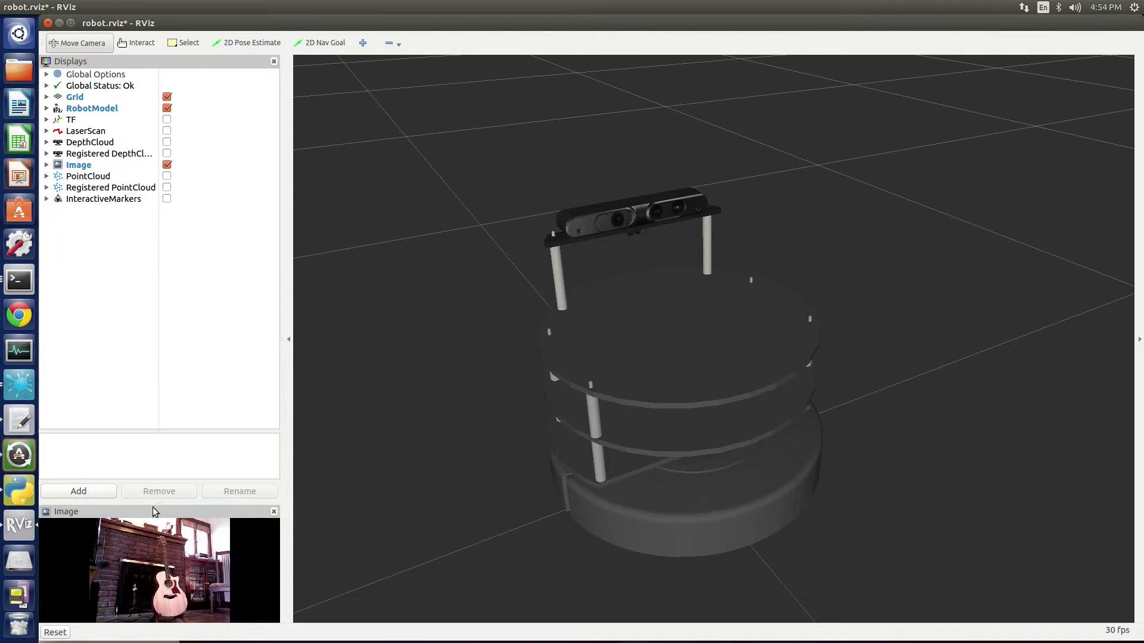
{"action": "left_click_drag", "start_coordinate": [158, 510], "coordinate": [328, 178]}
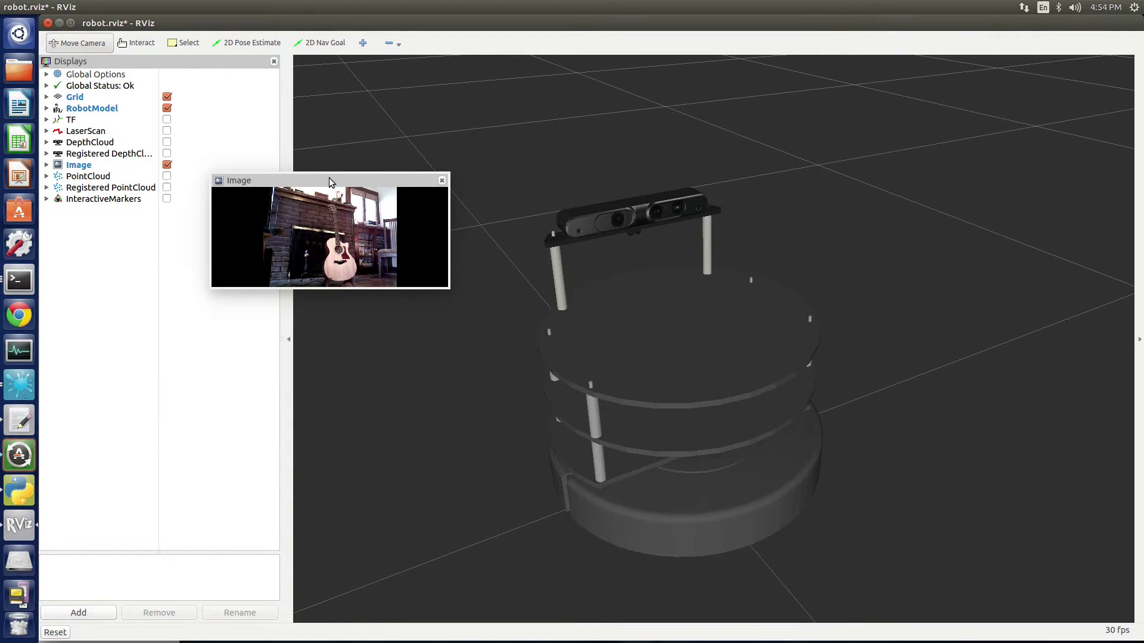
{"action": "left_click_drag", "start_coordinate": [449, 288], "coordinate": [793, 545]}
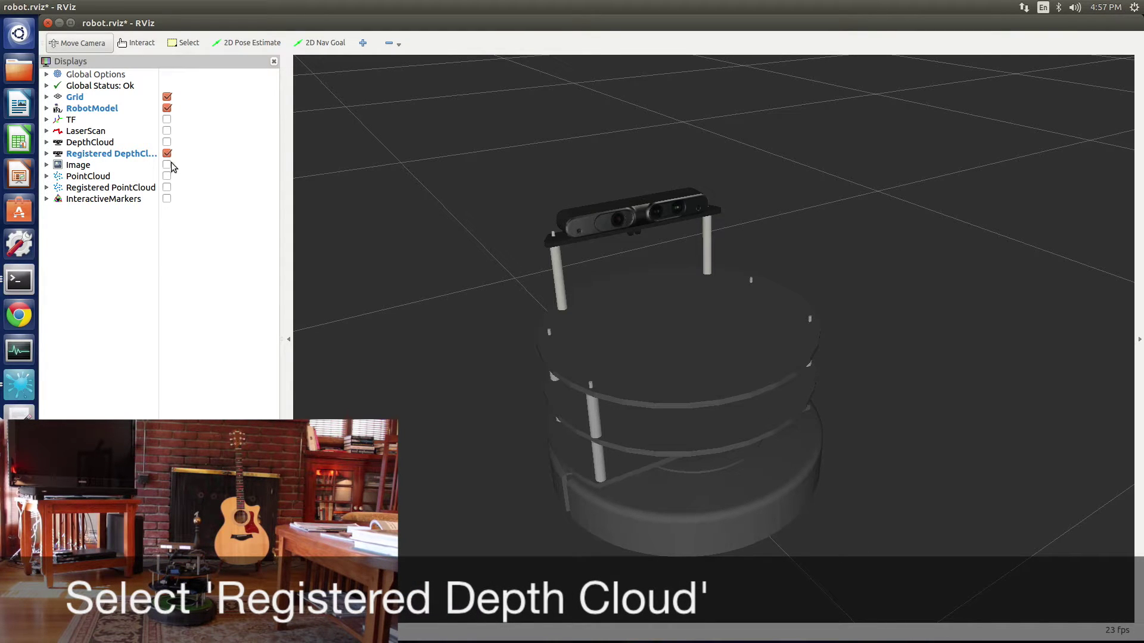
Orbit around the robot to inspect the coloured living-room depth cloud from several angles.
{"action": "left_click_drag", "start_coordinate": [407, 321], "coordinate": [894, 333]}
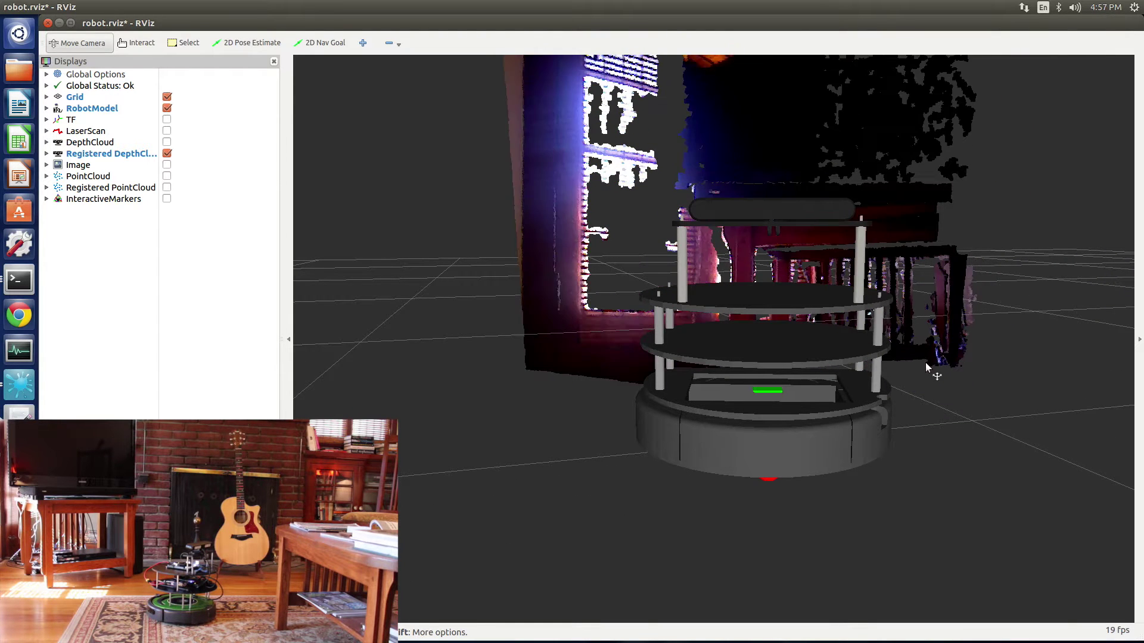
{"action": "left_click_drag", "start_coordinate": [931, 302], "coordinate": [1045, 306]}
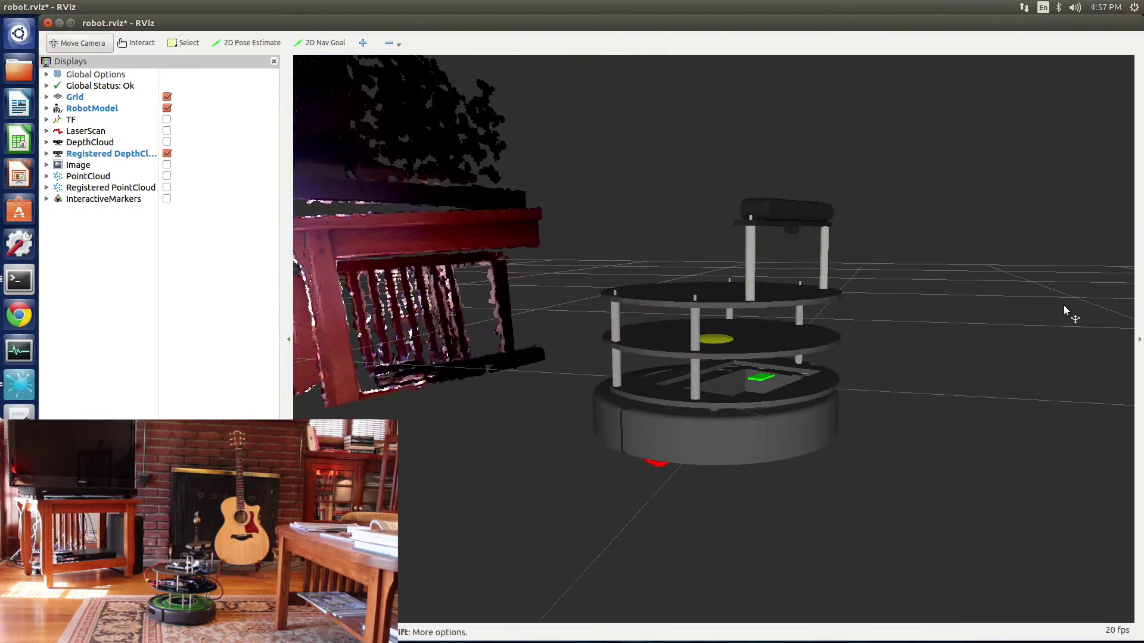
{"action": "left_click_drag", "start_coordinate": [1064, 306], "coordinate": [991, 307]}
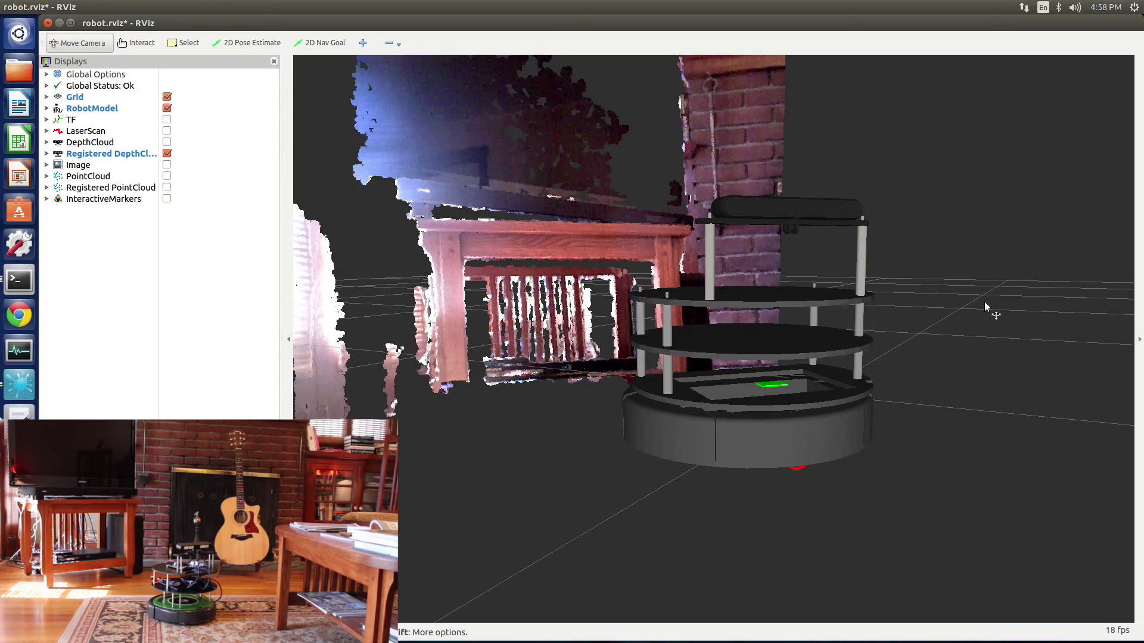
{"action": "mouse_move", "coordinate": [984, 301]}
{"action": "left_mouse_down"}
{"action": "mouse_move", "coordinate": [871, 248]}
{"action": "mouse_move", "coordinate": [925, 245]}
{"action": "mouse_move", "coordinate": [842, 260]}
{"action": "mouse_move", "coordinate": [838, 231]}
{"action": "mouse_move", "coordinate": [823, 286]}
{"action": "mouse_move", "coordinate": [726, 252]}
{"action": "mouse_move", "coordinate": [903, 259]}
{"action": "mouse_move", "coordinate": [850, 264]}
{"action": "mouse_move", "coordinate": [890, 256]}
{"action": "mouse_move", "coordinate": [802, 241]}
{"action": "mouse_move", "coordinate": [798, 262]}
{"action": "left_mouse_up"}
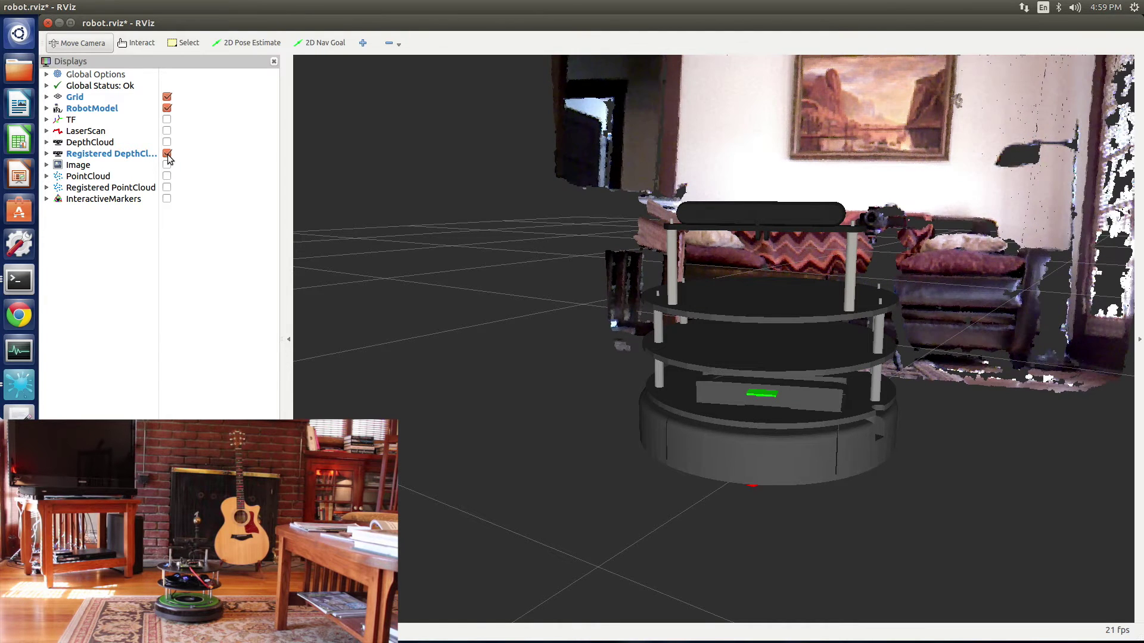
Hide Registered DepthCloud and orbit the view around the room's registered point cloud.
{"action": "left_click", "coordinate": [167, 153]}
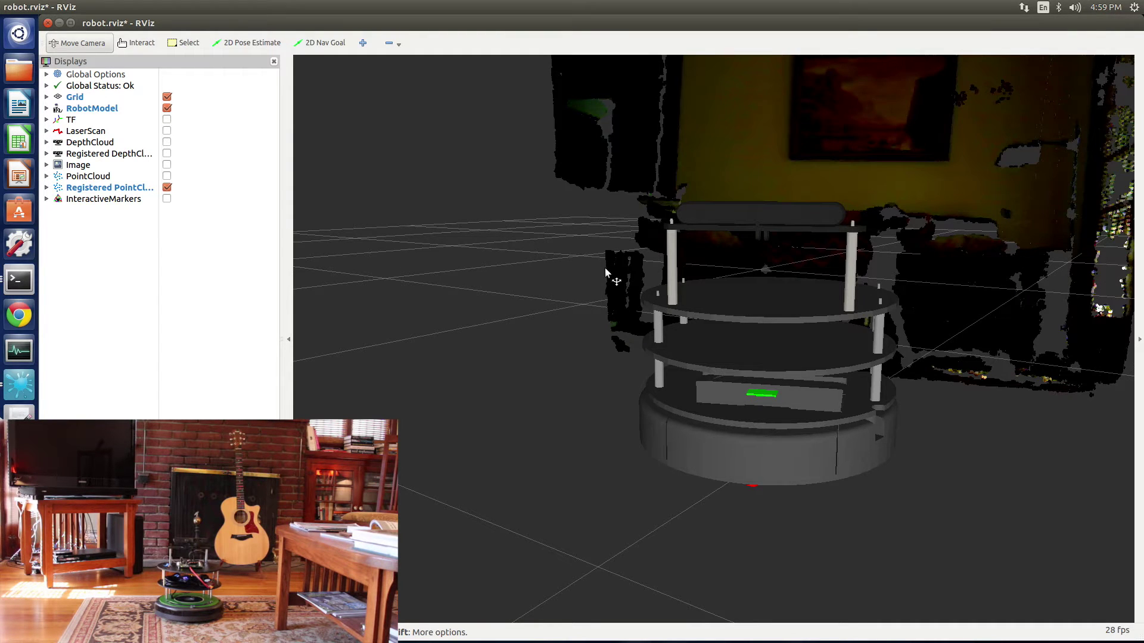
{"action": "mouse_move", "coordinate": [634, 275]}
{"action": "left_mouse_down"}
{"action": "mouse_move", "coordinate": [743, 272]}
{"action": "mouse_move", "coordinate": [613, 276]}
{"action": "mouse_move", "coordinate": [750, 273]}
{"action": "mouse_move", "coordinate": [647, 275]}
{"action": "left_mouse_up"}
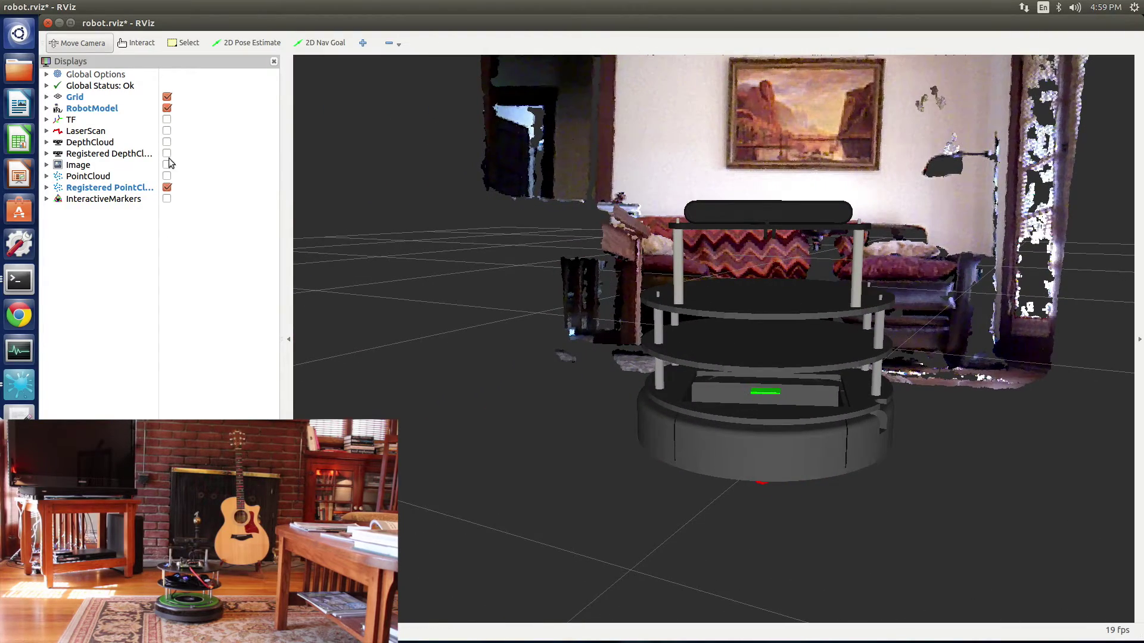
Hide Registered PointCloud and orbit the view to see the depth-coloured wall.
{"action": "left_click", "coordinate": [166, 188]}
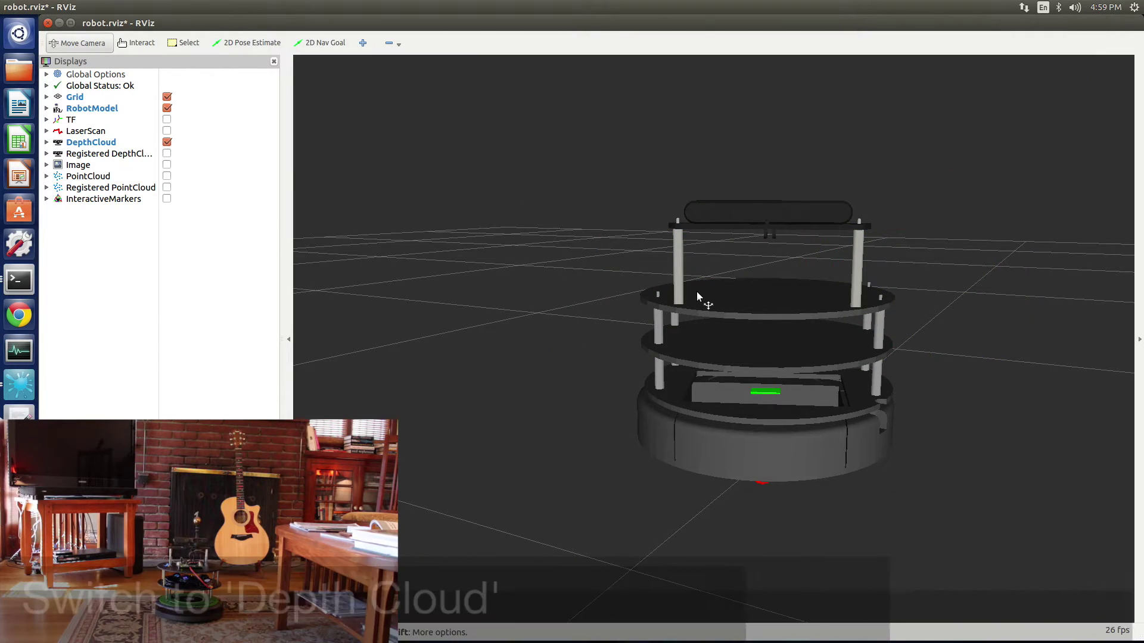
{"action": "mouse_move", "coordinate": [648, 294]}
{"action": "left_mouse_down"}
{"action": "mouse_move", "coordinate": [737, 297]}
{"action": "mouse_move", "coordinate": [638, 296]}
{"action": "mouse_move", "coordinate": [647, 284]}
{"action": "left_mouse_up"}
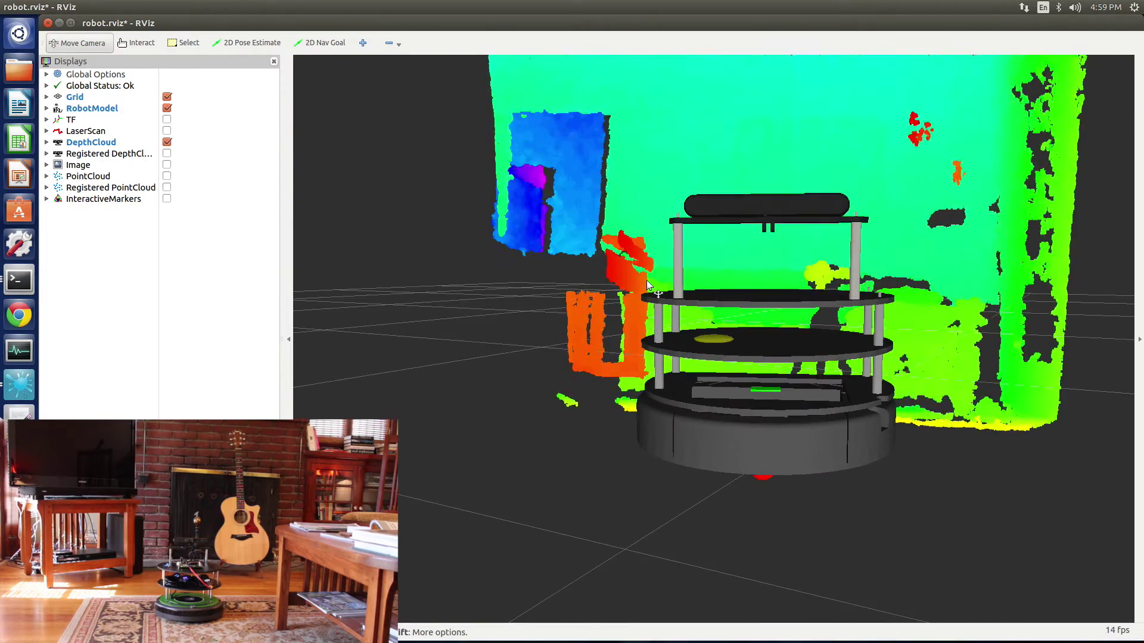